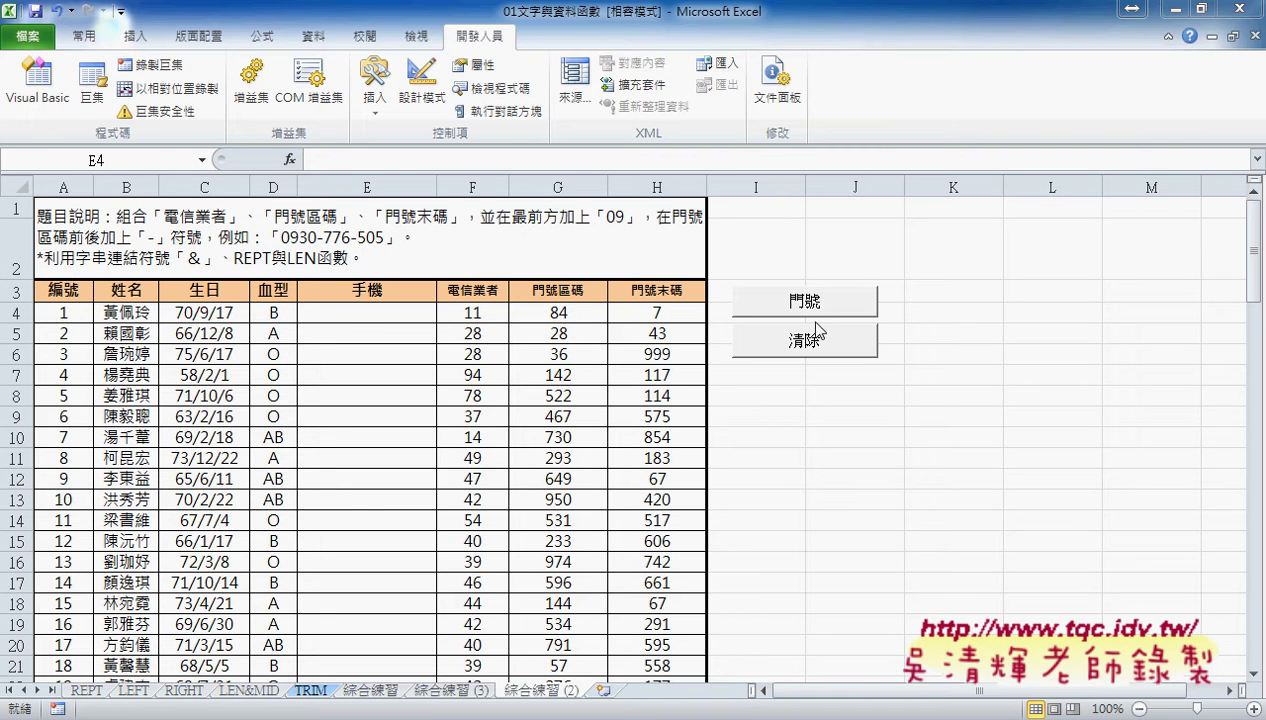
Step: Test the buttons by filling and then clearing the 手機 phone column twice
left_click(811, 305)
left_click(816, 300)
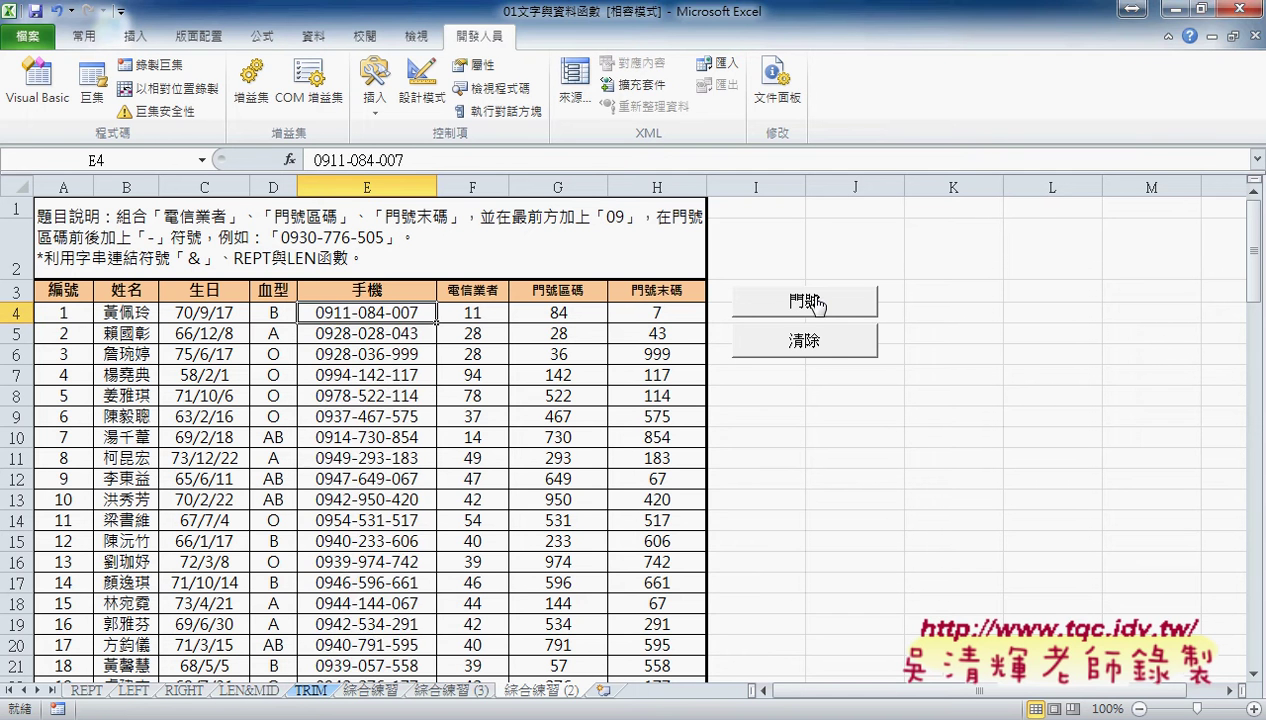
left_click(806, 348)
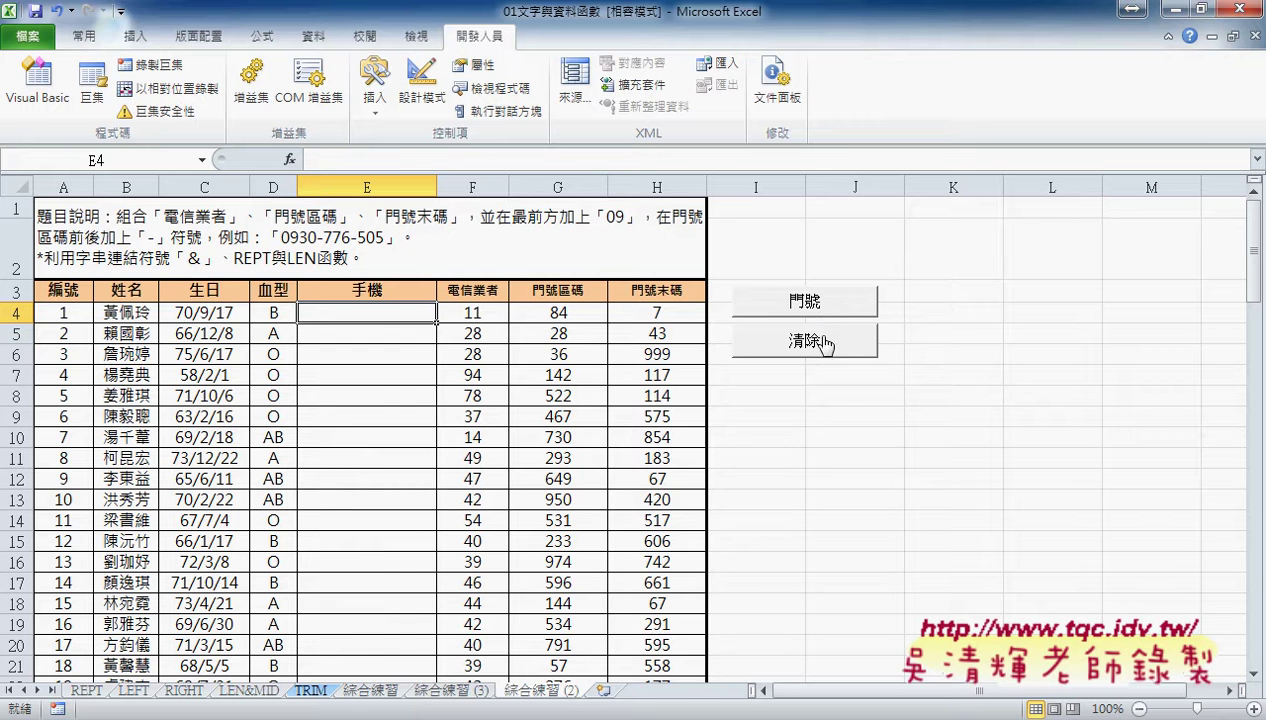
left_click(803, 303)
left_click(806, 344)
Step: Select the 清除 button, then Ctrl-drag the sheet tab to create the copy 綜合練習 (4)
right_click(833, 350)
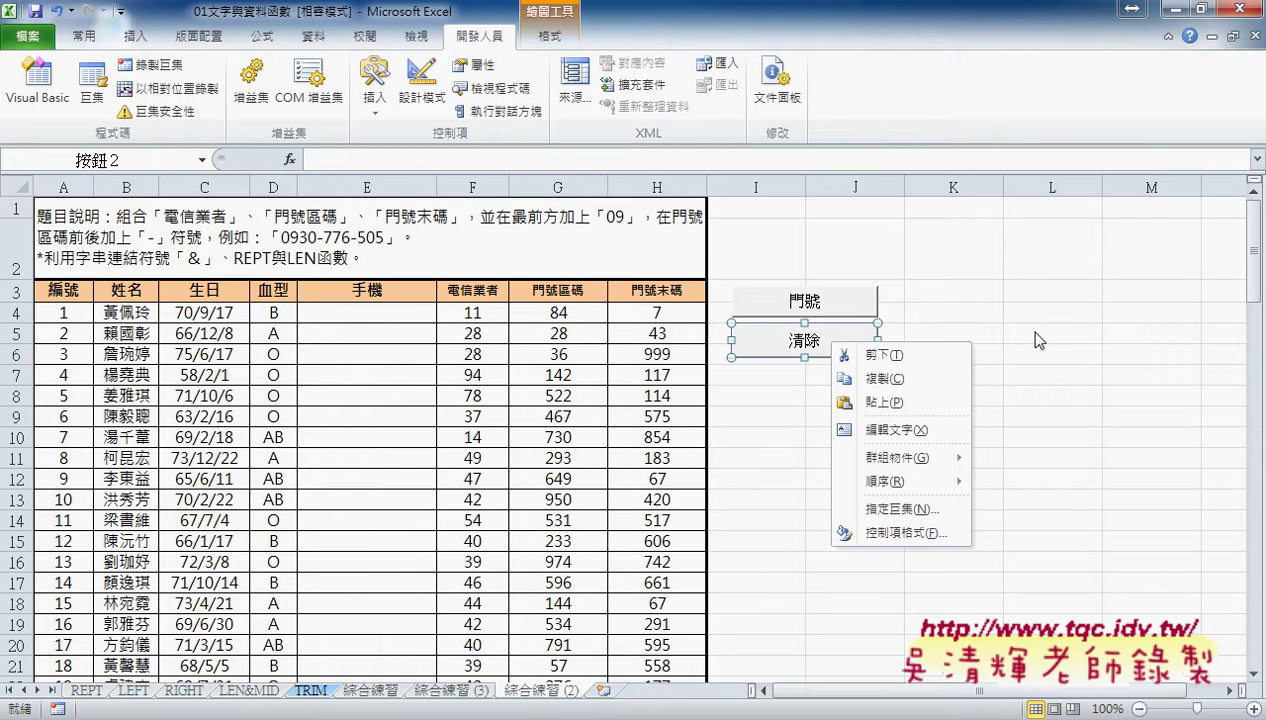
left_click(894, 320)
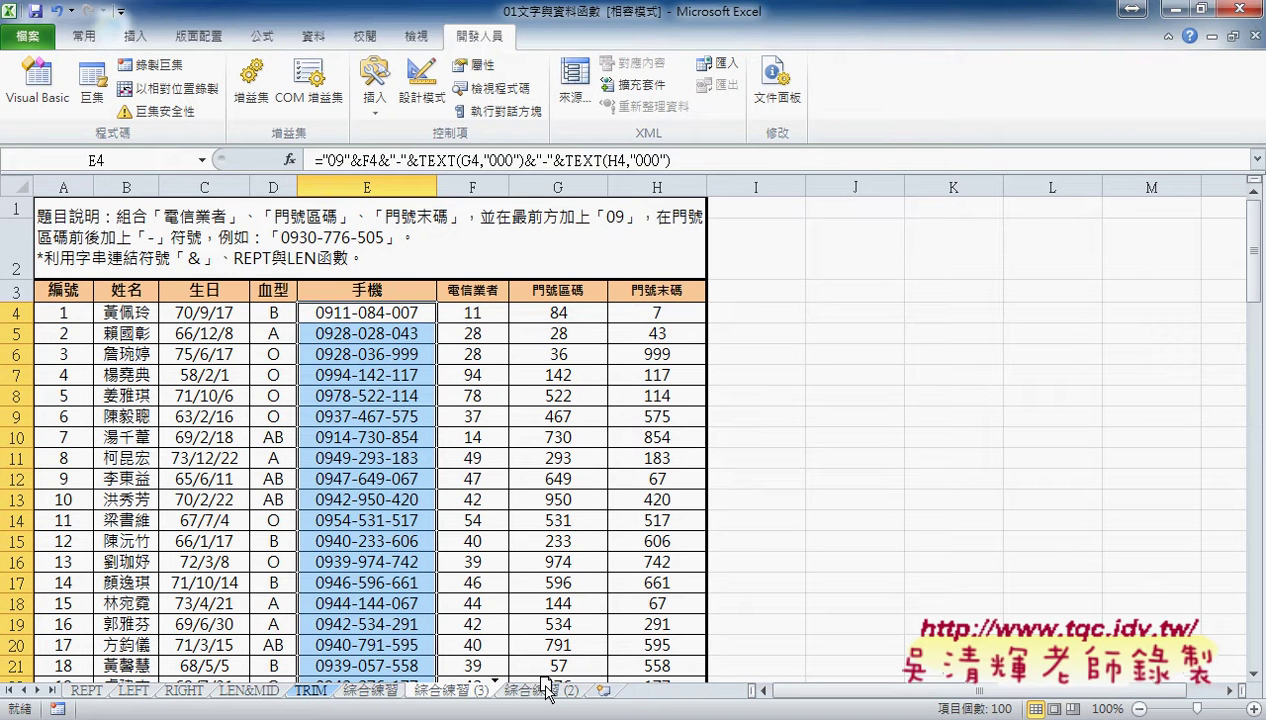
left_click_drag(547, 690, 545, 690)
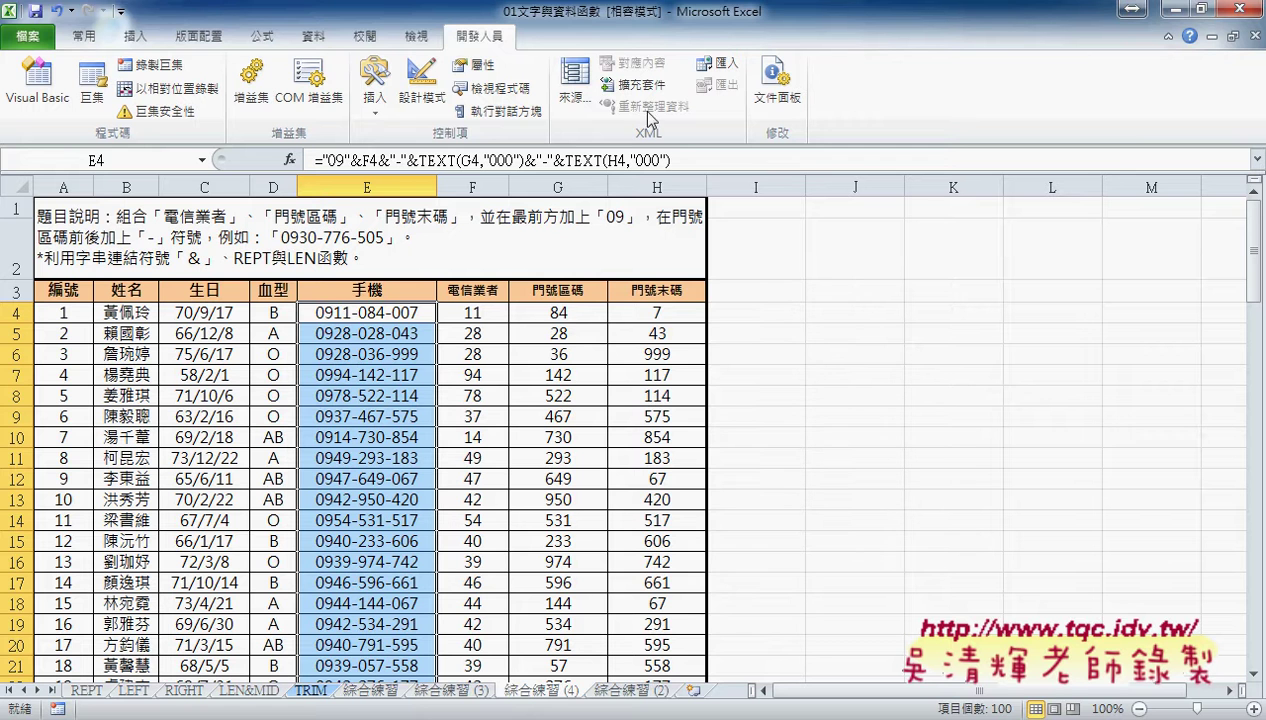
Step: Pick the Button (Form Control) tool from the Developer tab's Insert list
left_click(374, 106)
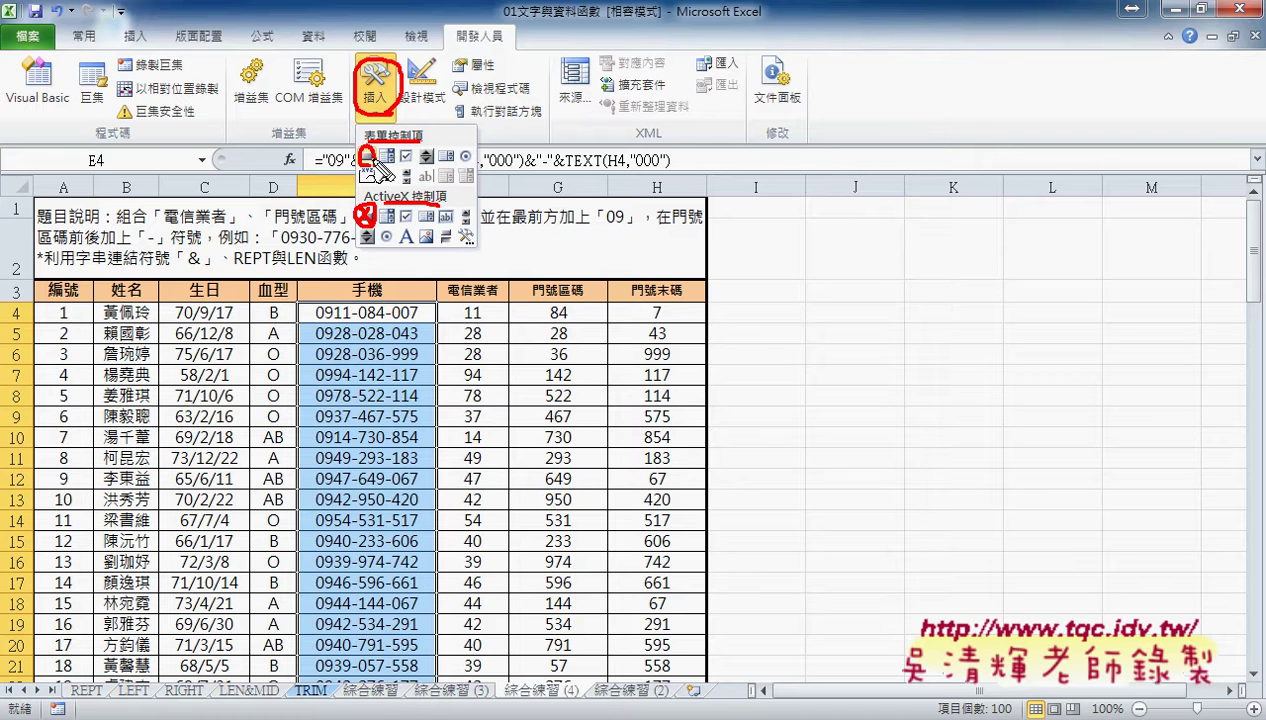
left_click(368, 157)
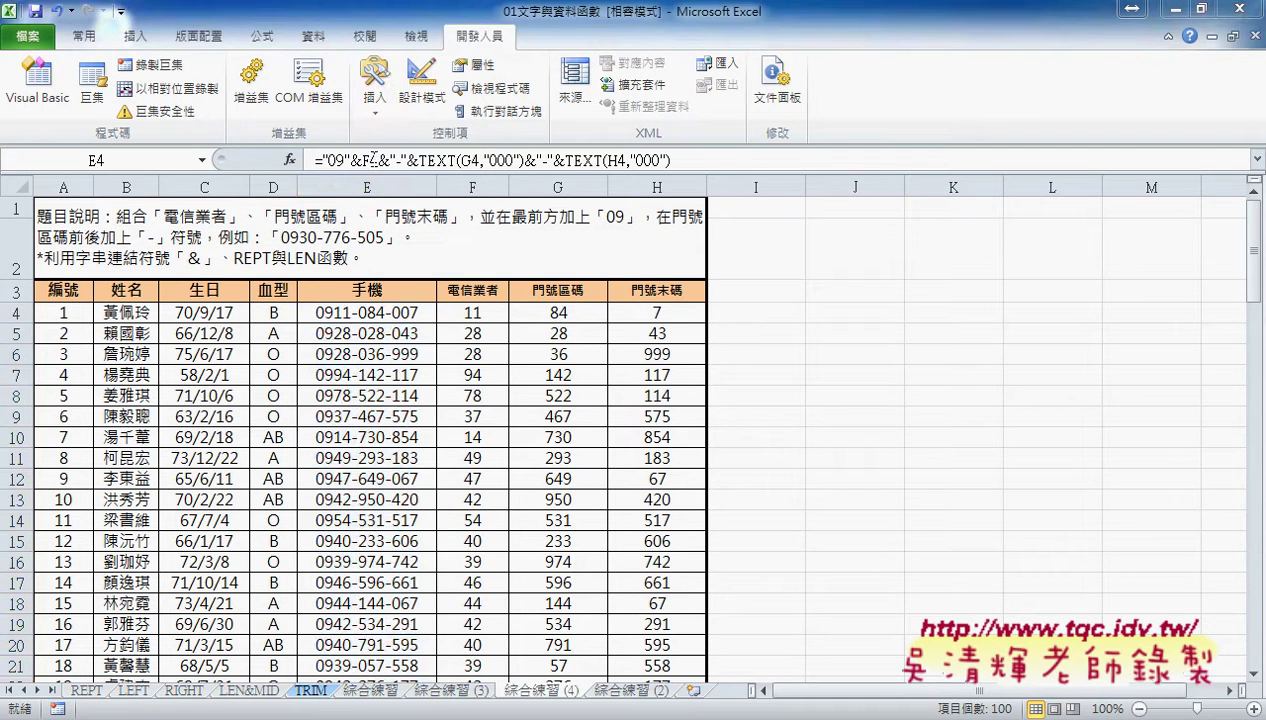
left_click(374, 88)
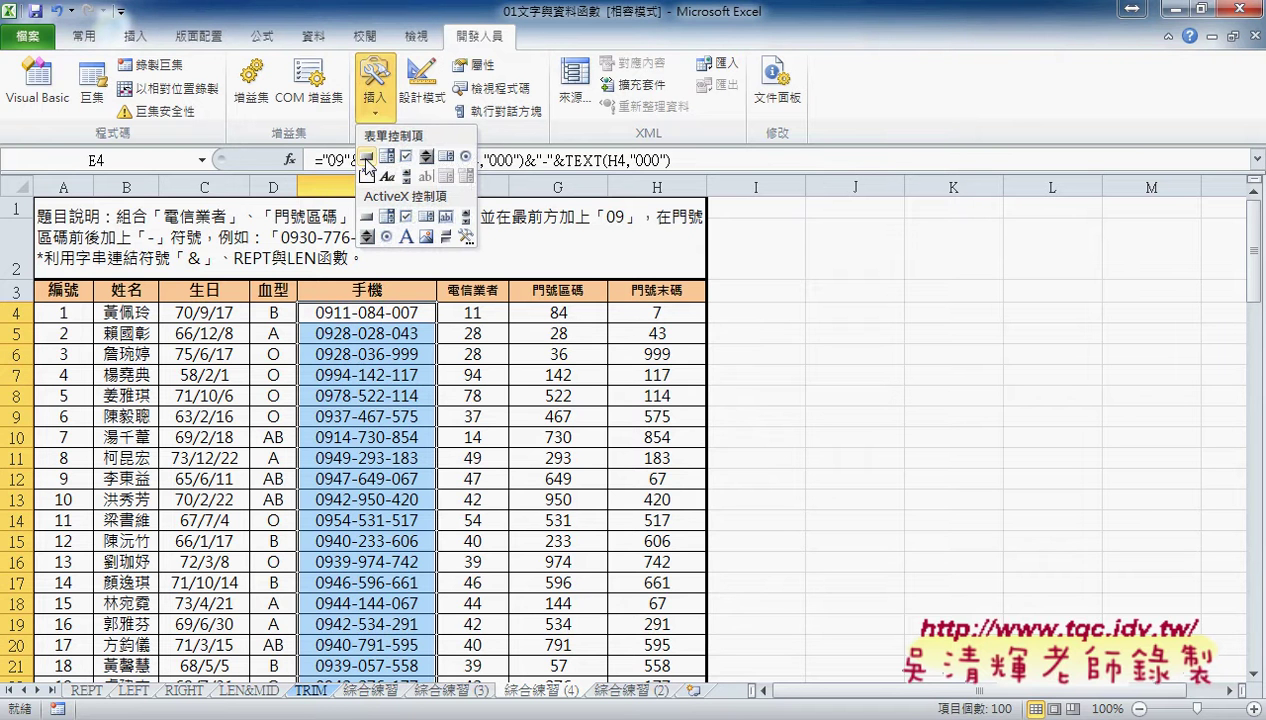
left_click(367, 157)
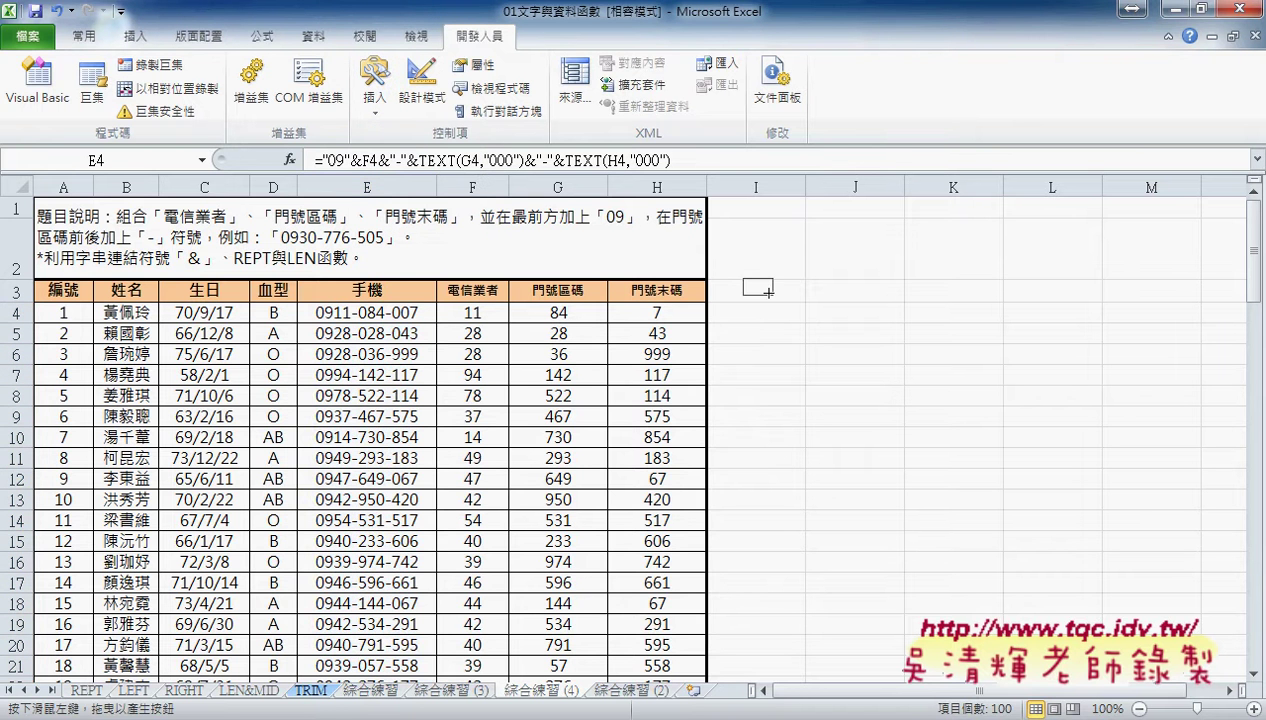
Step: Draw a push button over I3:J4 and assign it the 門號 macro
left_click_drag(768, 293, 888, 316)
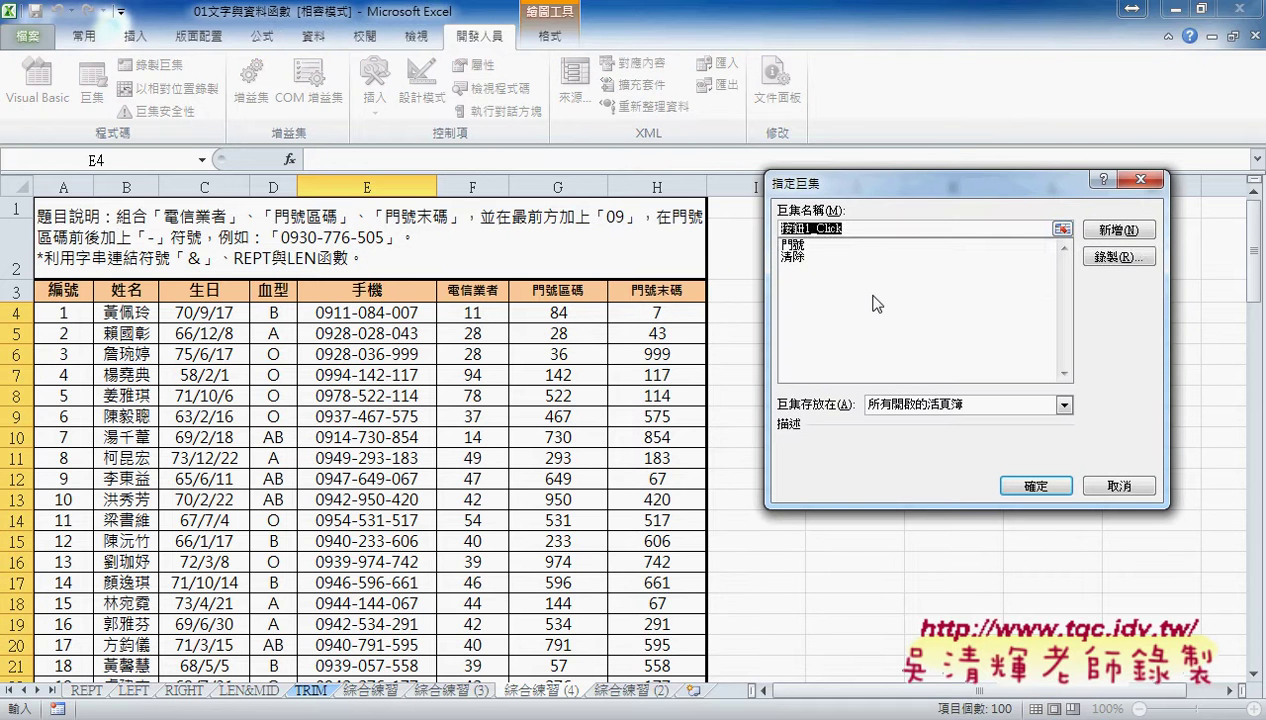
left_click(796, 246)
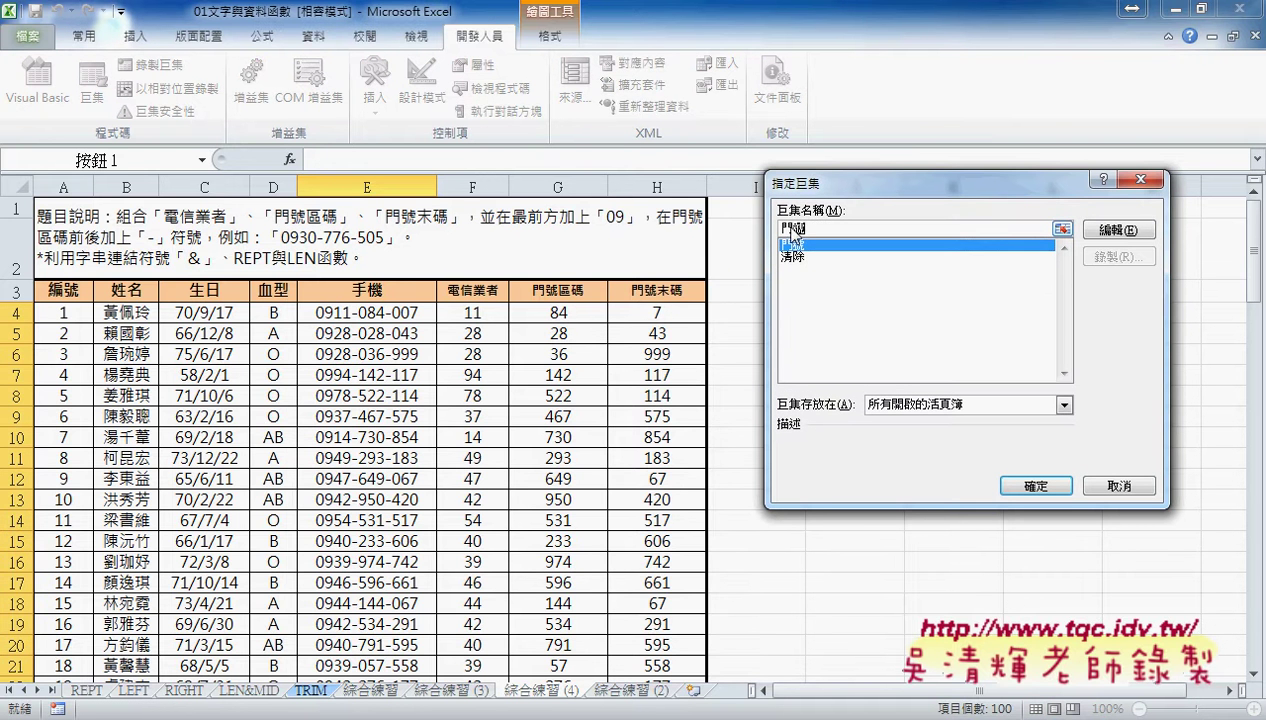
double_click(813, 229)
right_click(813, 229)
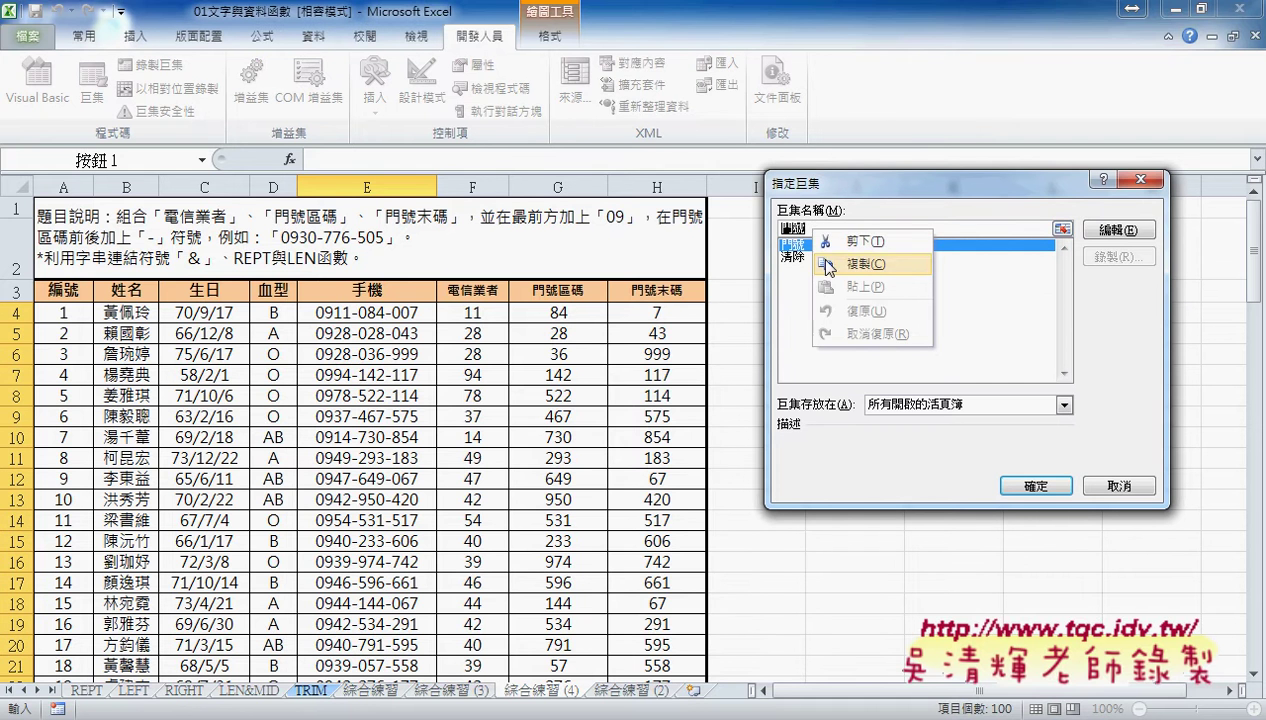
left_click(830, 264)
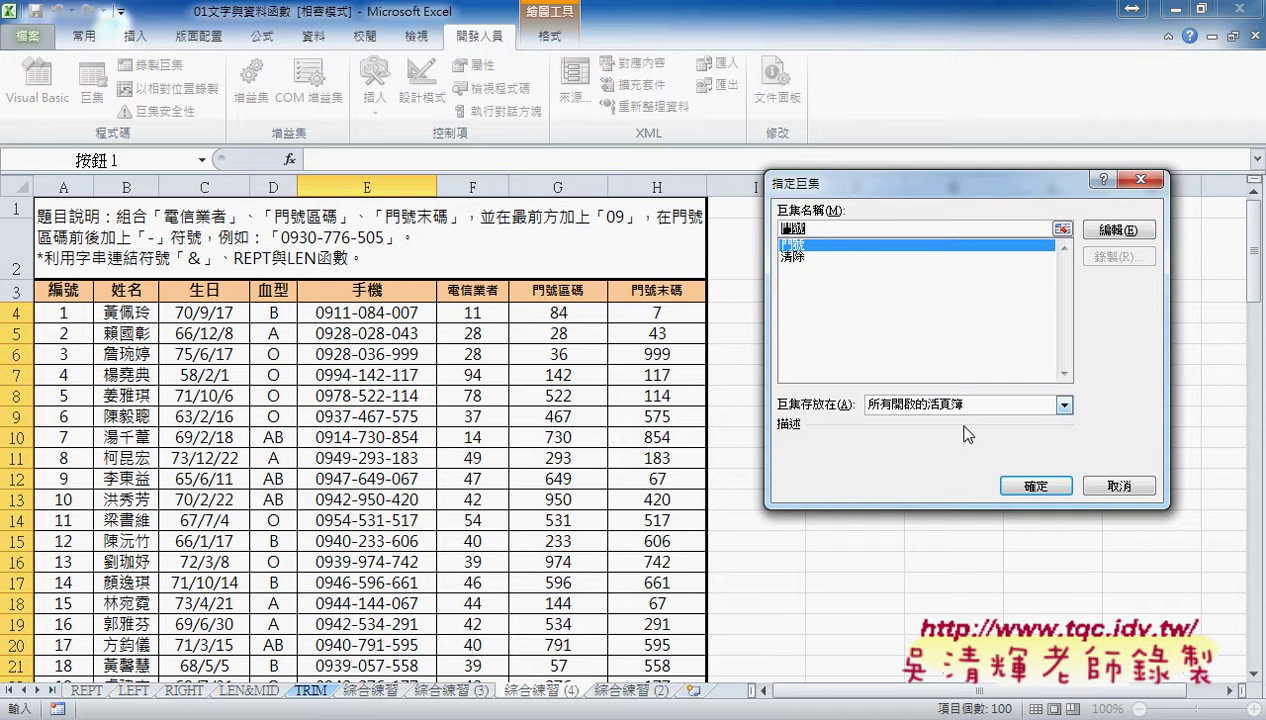
left_click(1057, 487)
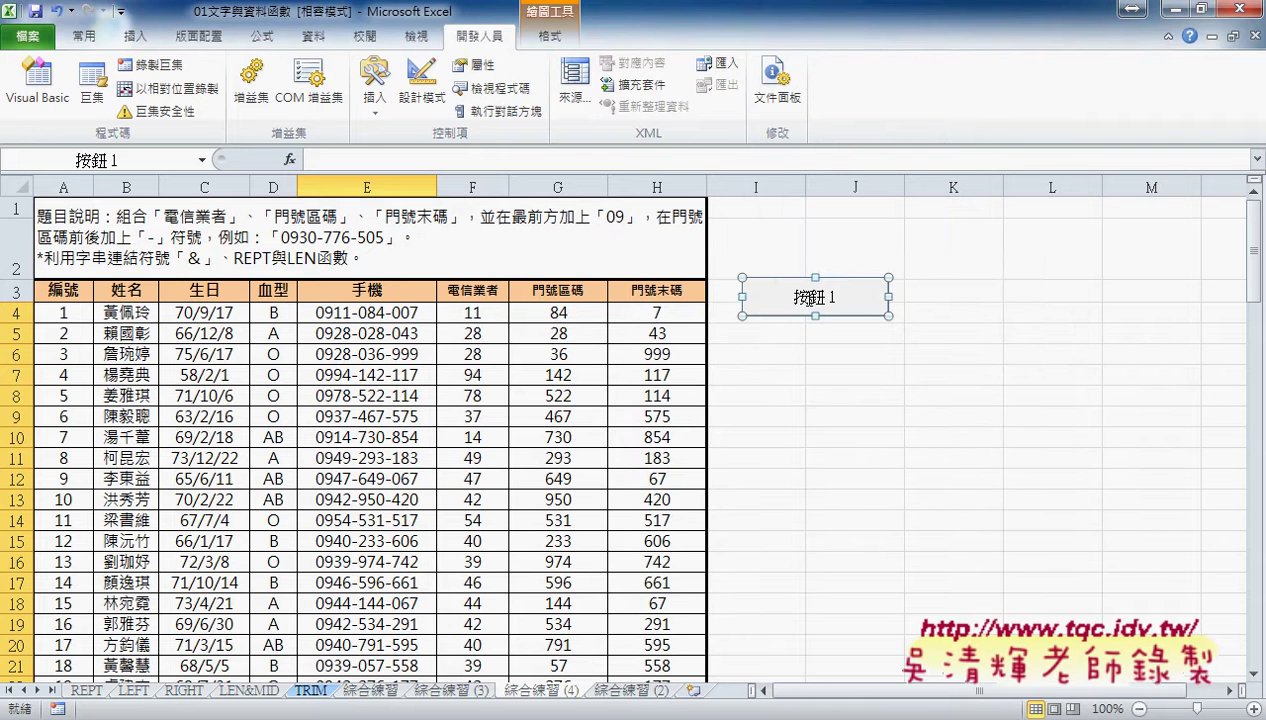
Step: Replace the new button's caption 按鈕 1 with 門號
left_click(810, 297)
left_click_drag(836, 297, 794, 297)
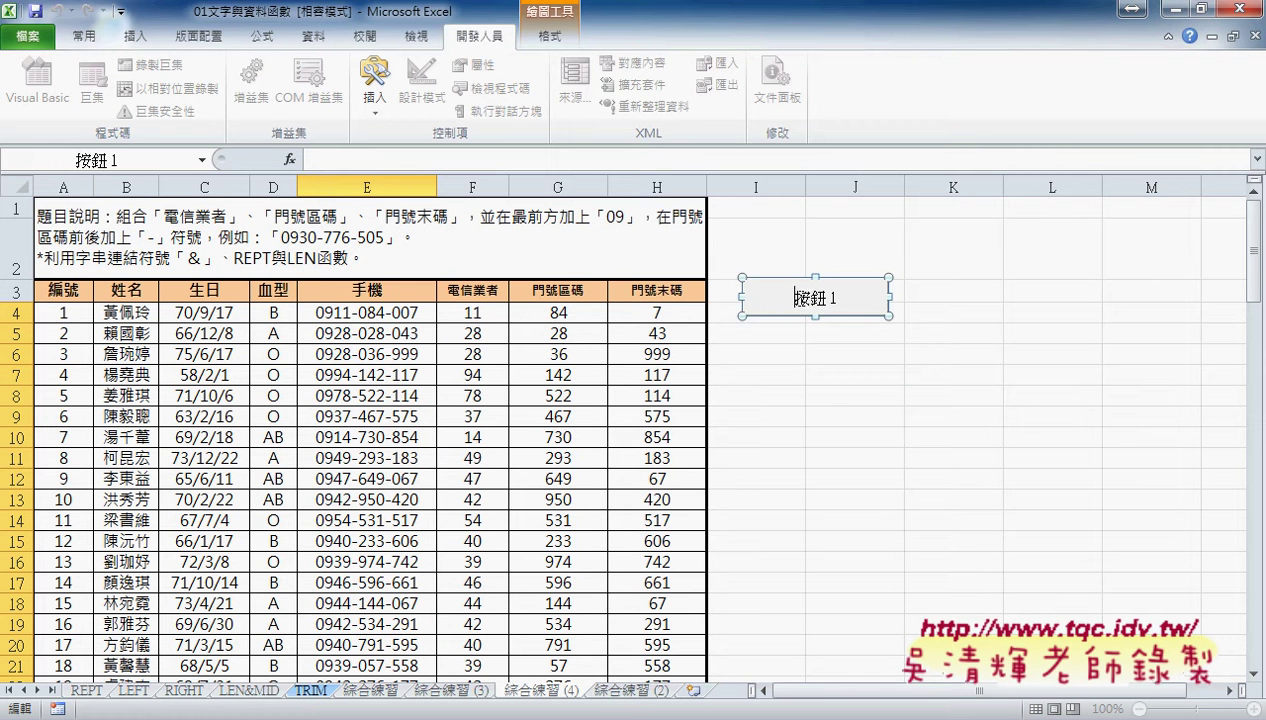
key("BackSpace")
type("門號")
left_click(820, 372)
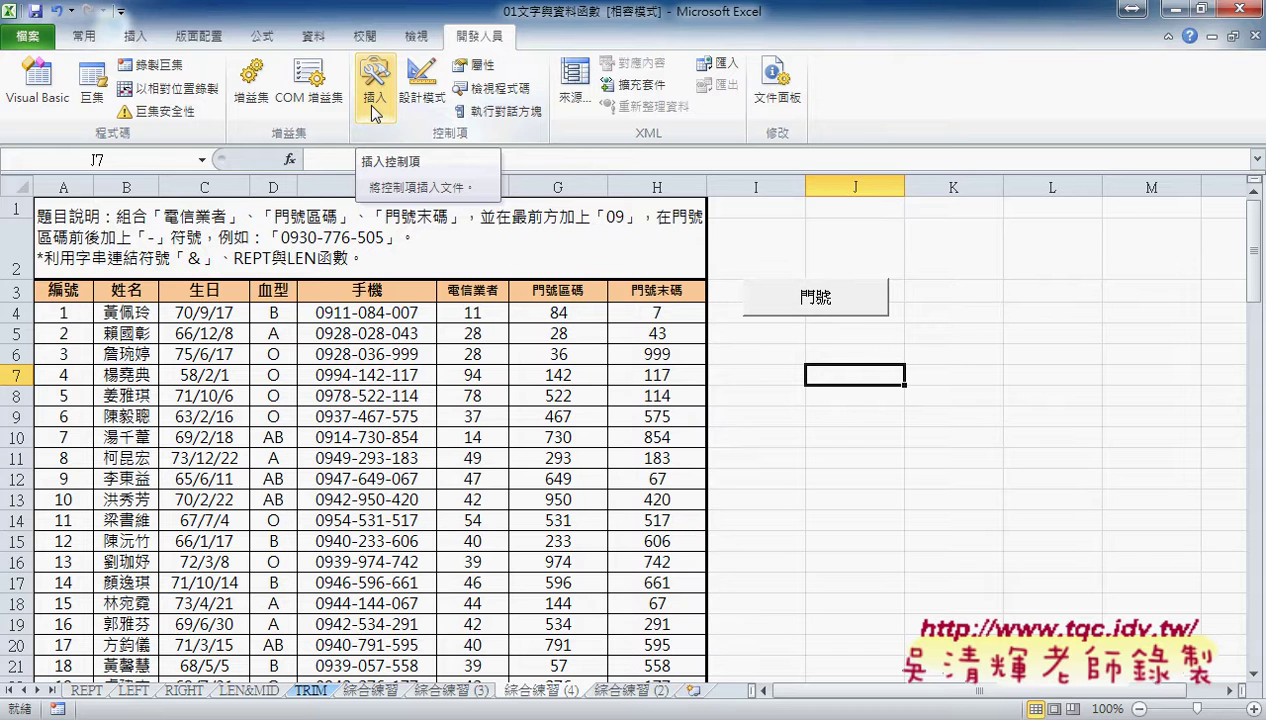
Step: Draw a second form button below 門號 and assign it the 清除 macro
left_click(371, 105)
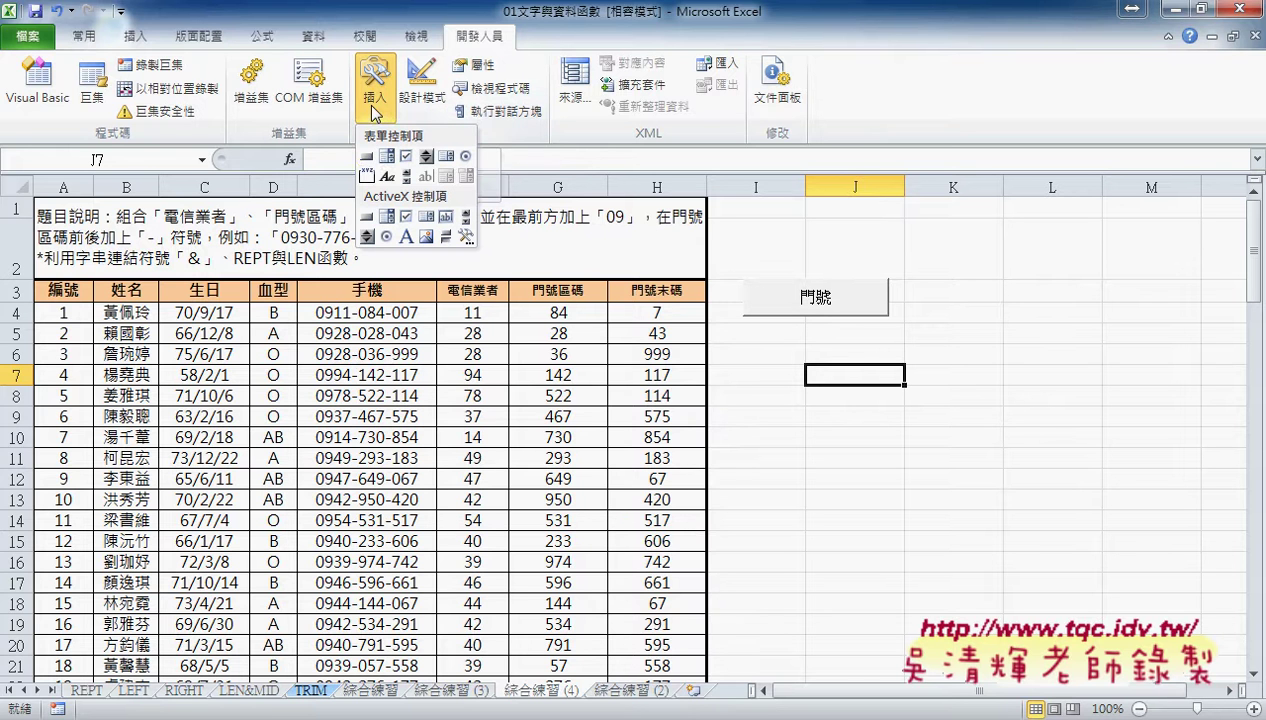
left_click(367, 157)
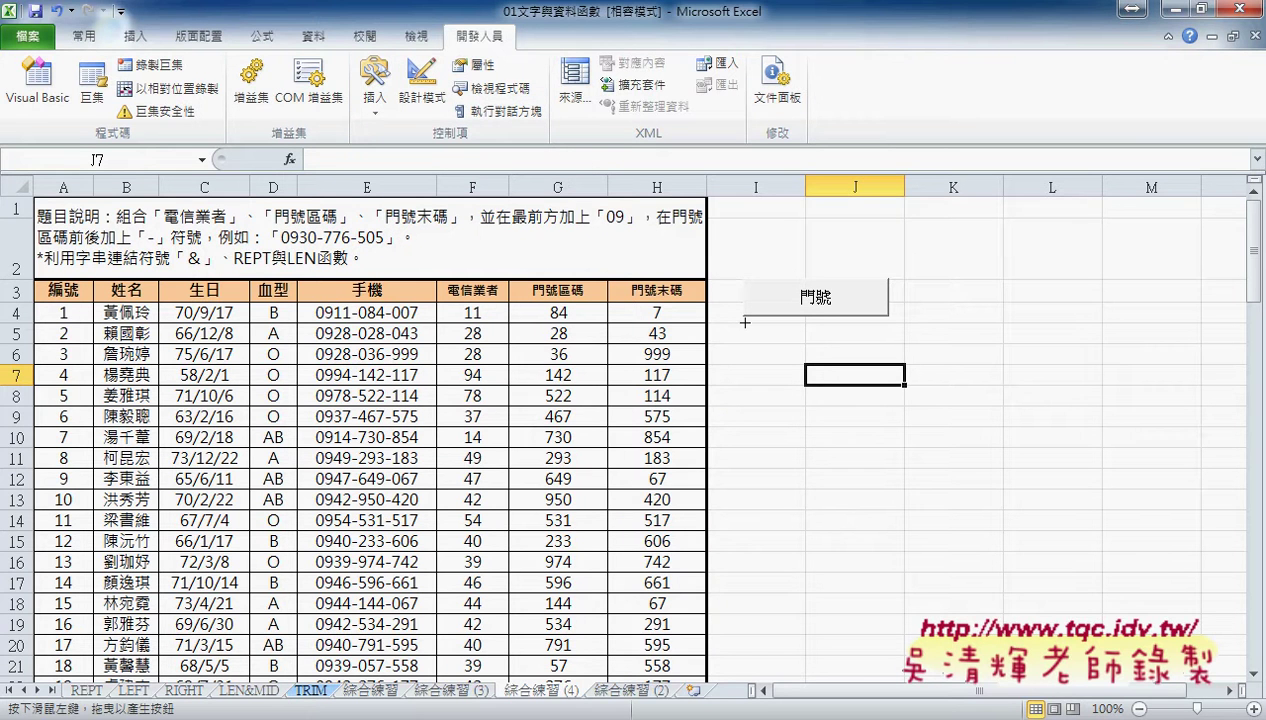
left_click_drag(754, 342, 888, 361)
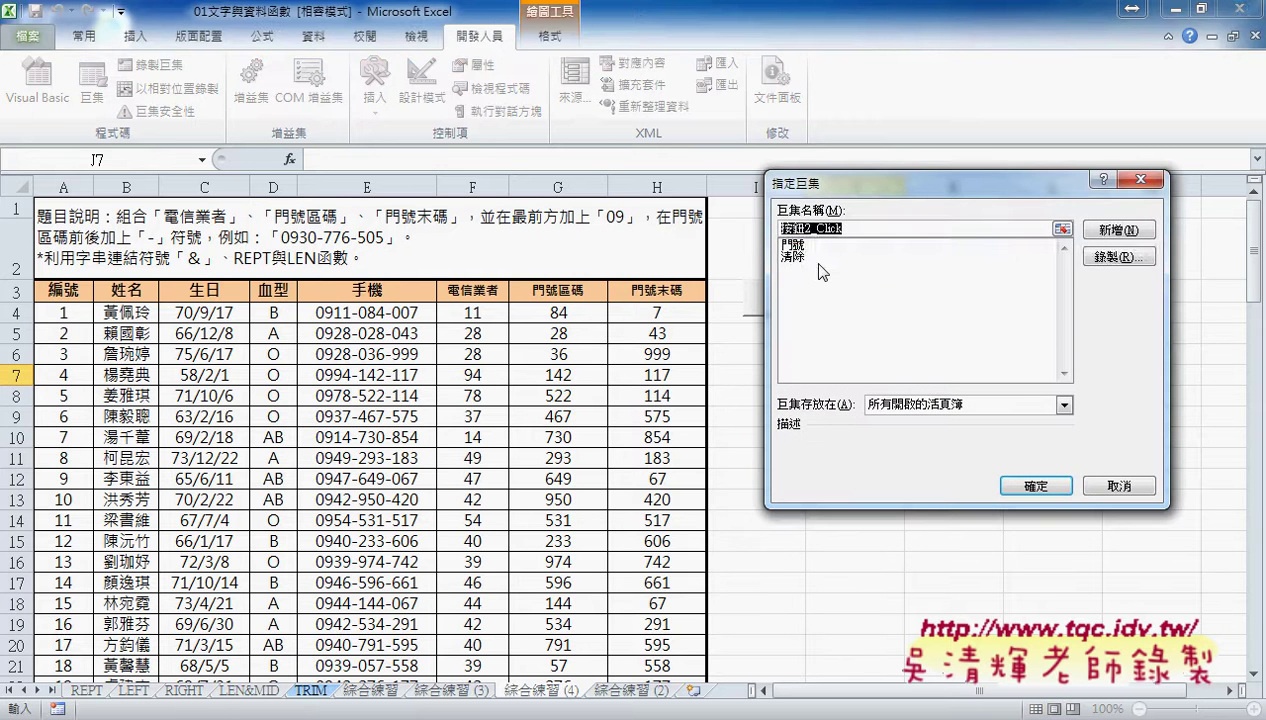
left_click(795, 256)
right_click(800, 228)
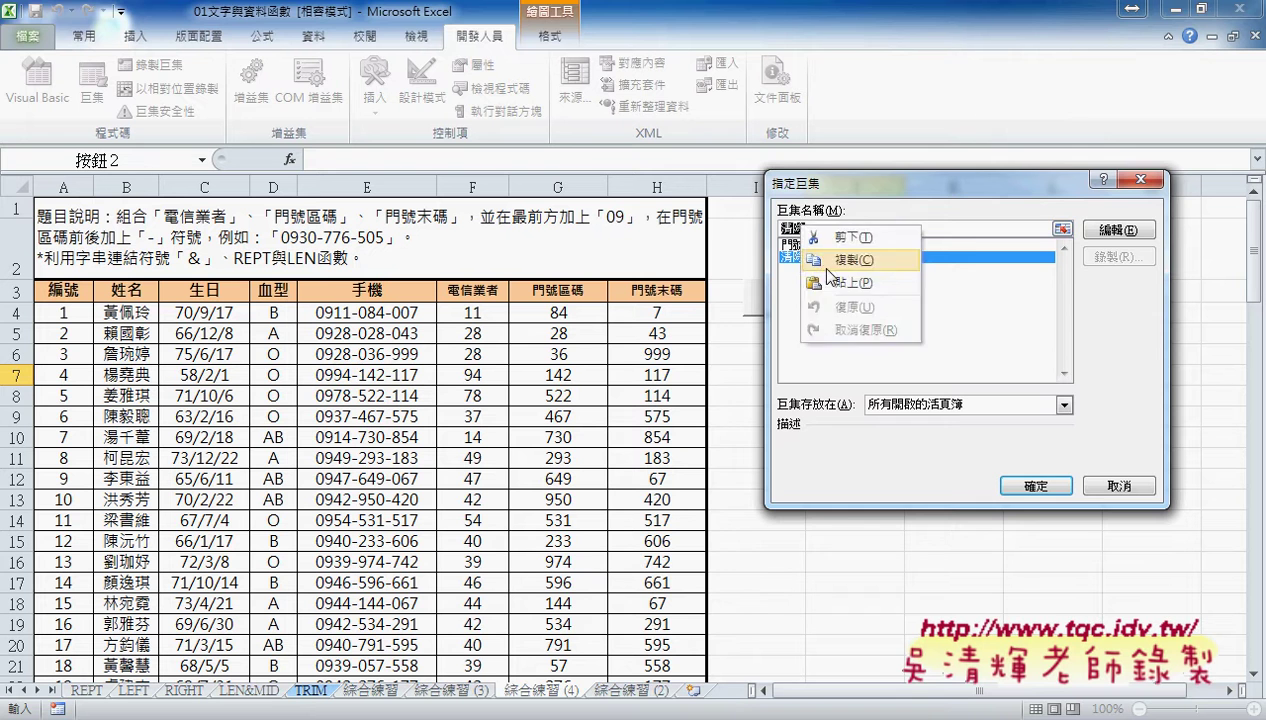
left_click(840, 266)
left_click(1035, 486)
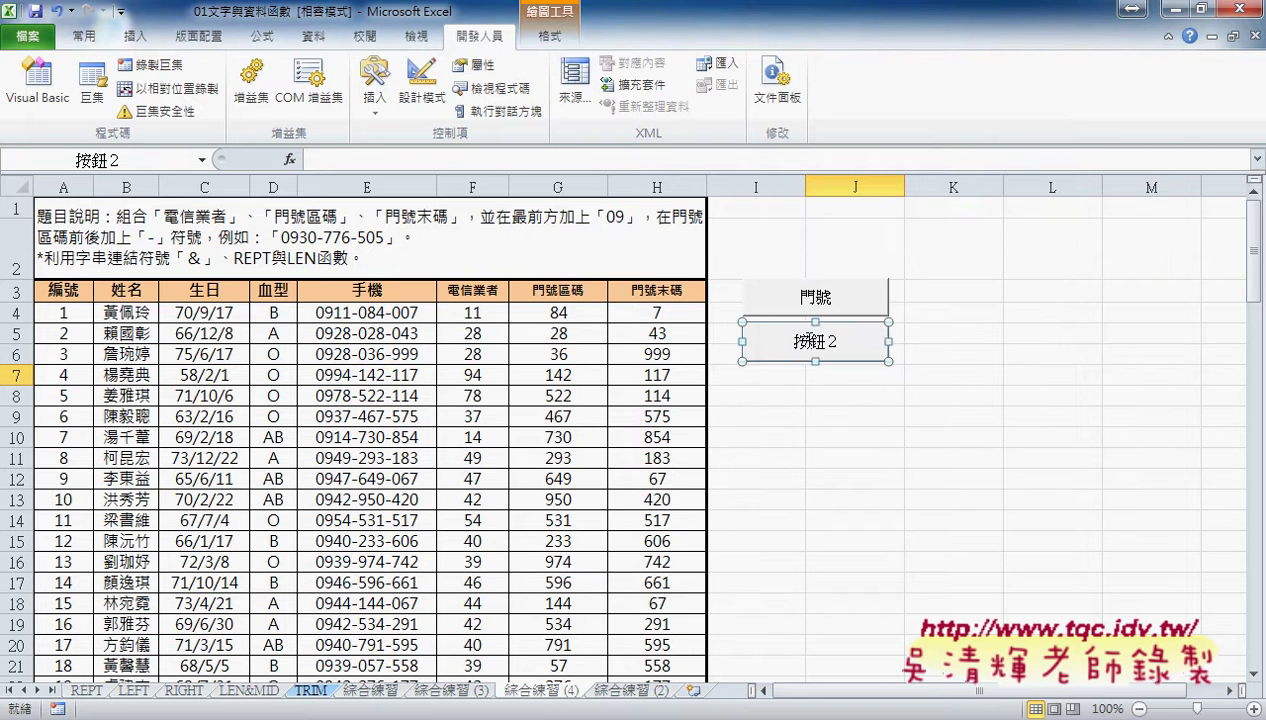
Step: Change the second button's caption to 清除
left_click(805, 340)
key("Delete")
key("Delete")
key("Delete")
key("Delete")
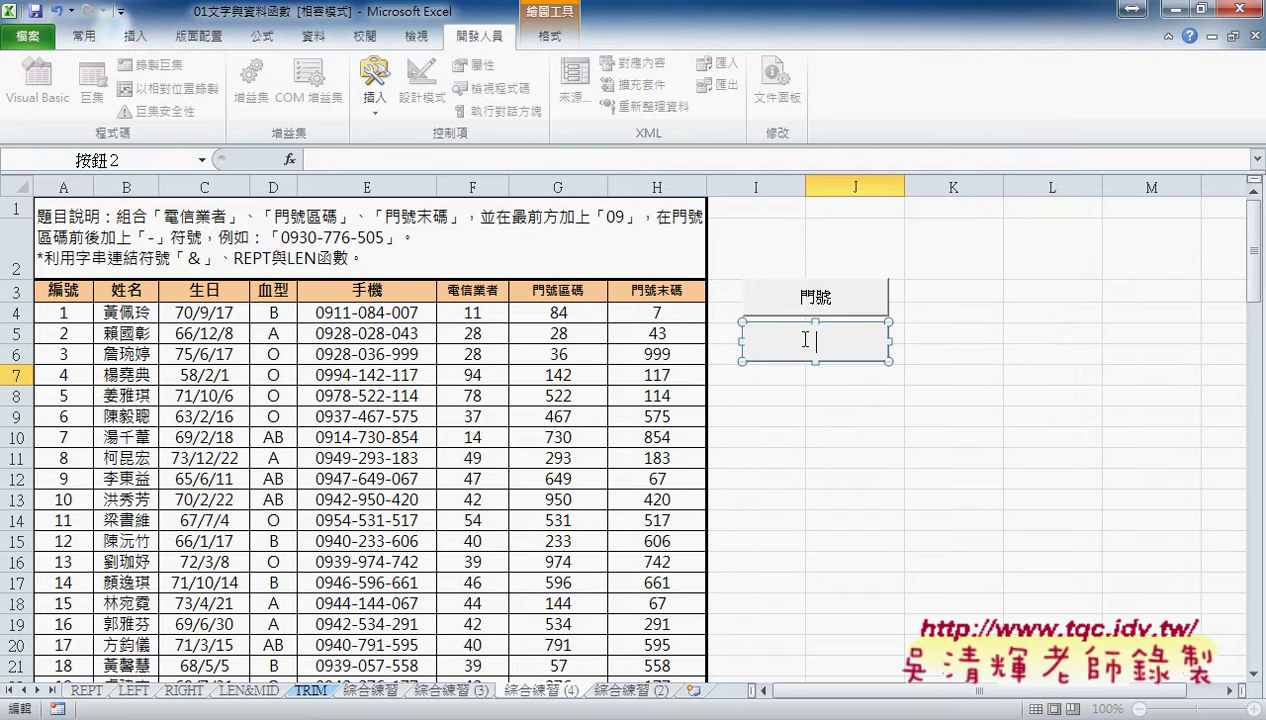
type("清除")
left_click(870, 424)
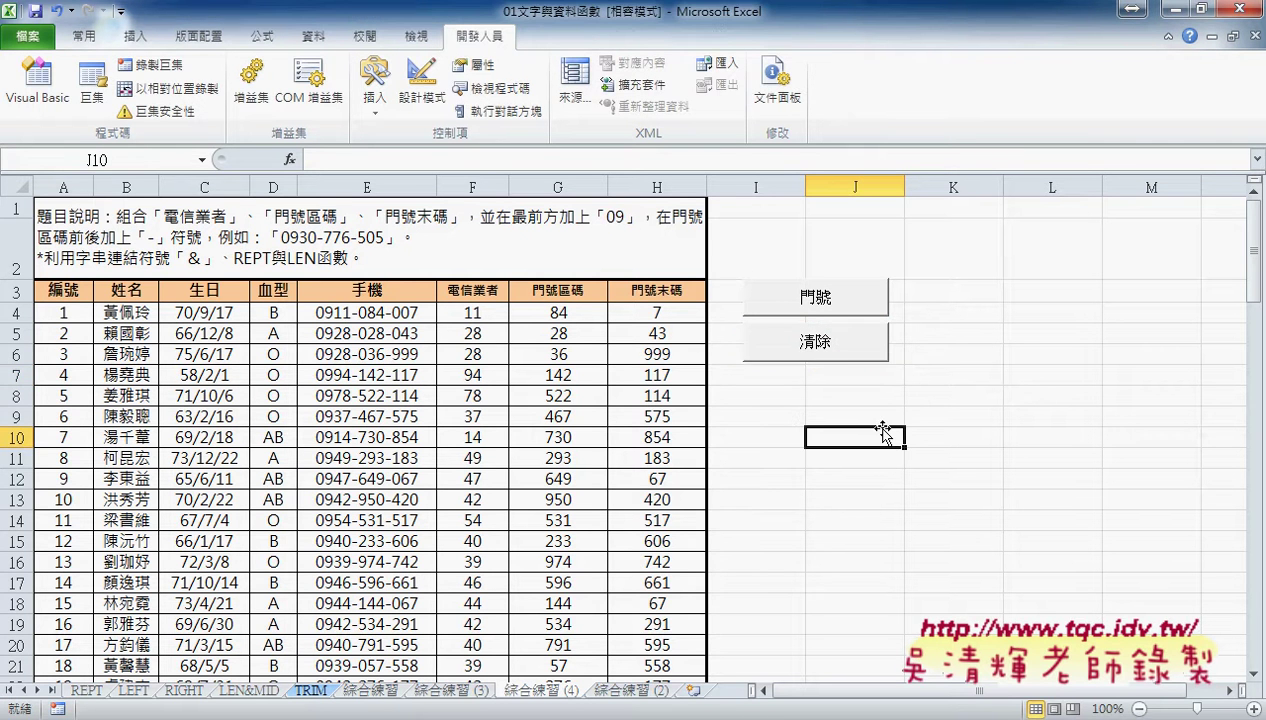
left_click(838, 360)
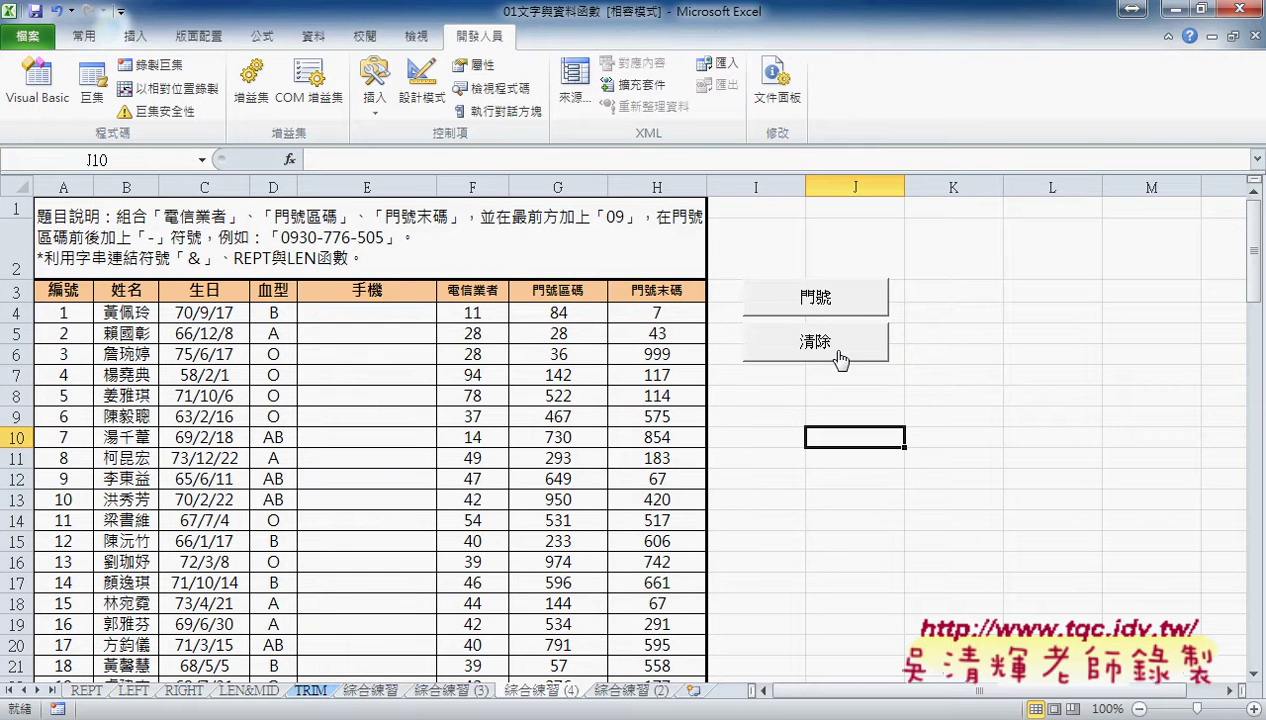
left_click(845, 305)
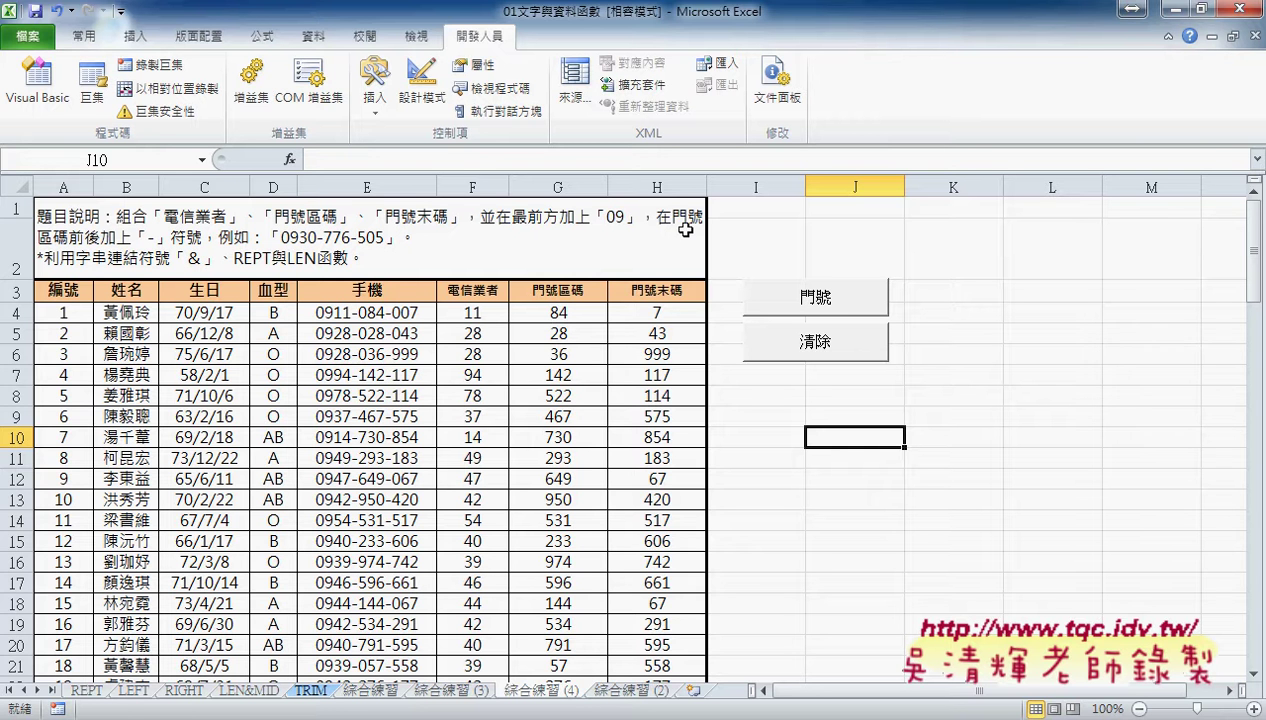
Step: Draw a small Smiley Face shape from the Insert tab's Shapes gallery at cell K3
left_click(130, 38)
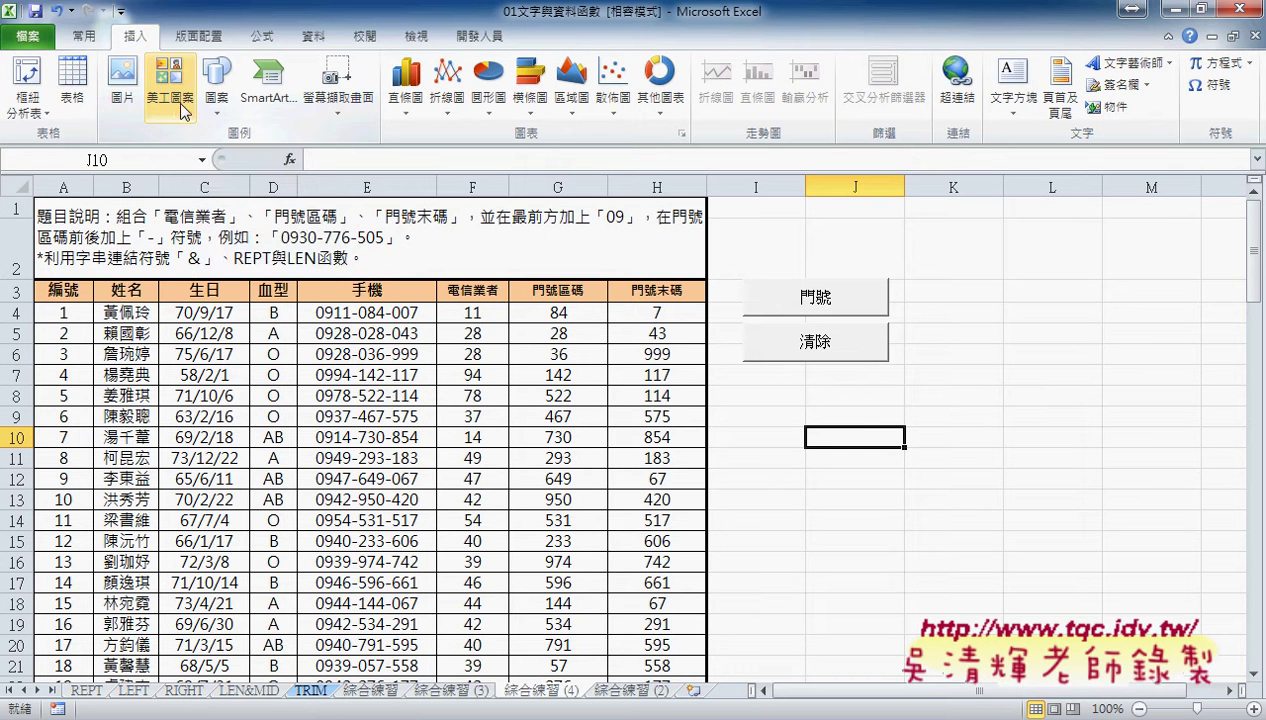
left_click(216, 115)
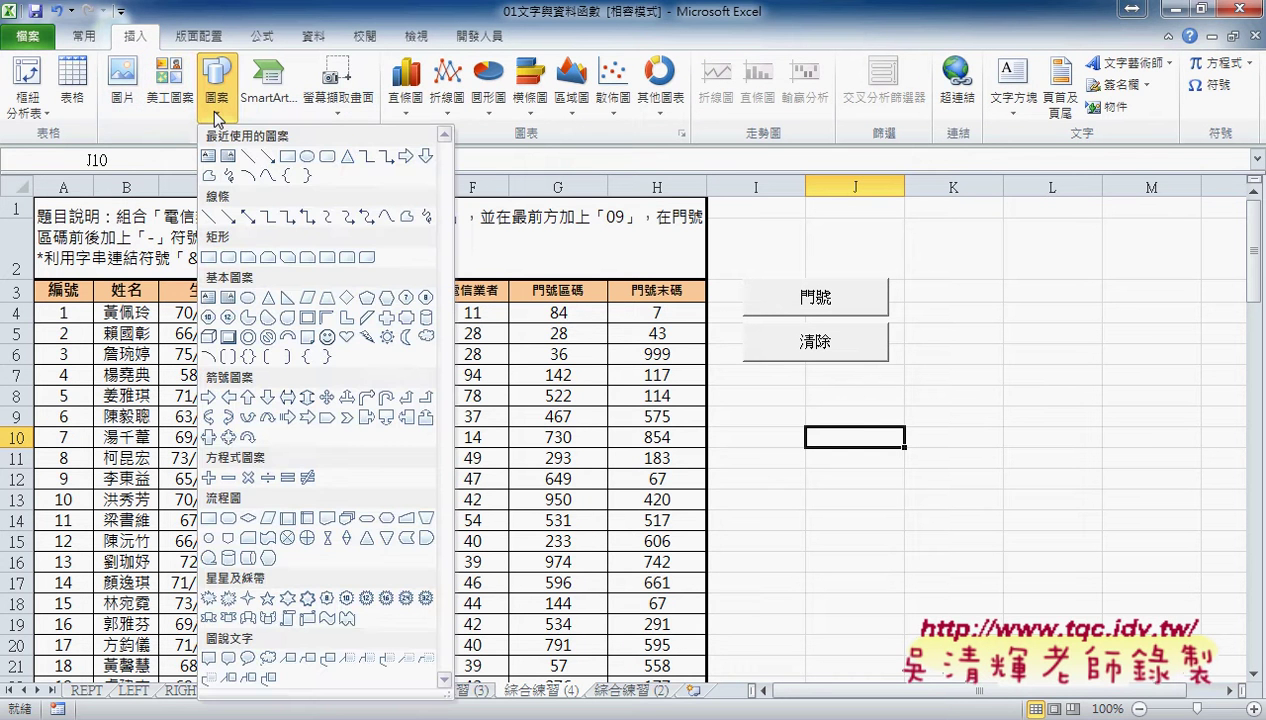
left_click(329, 338)
left_click_drag(947, 279, 980, 313)
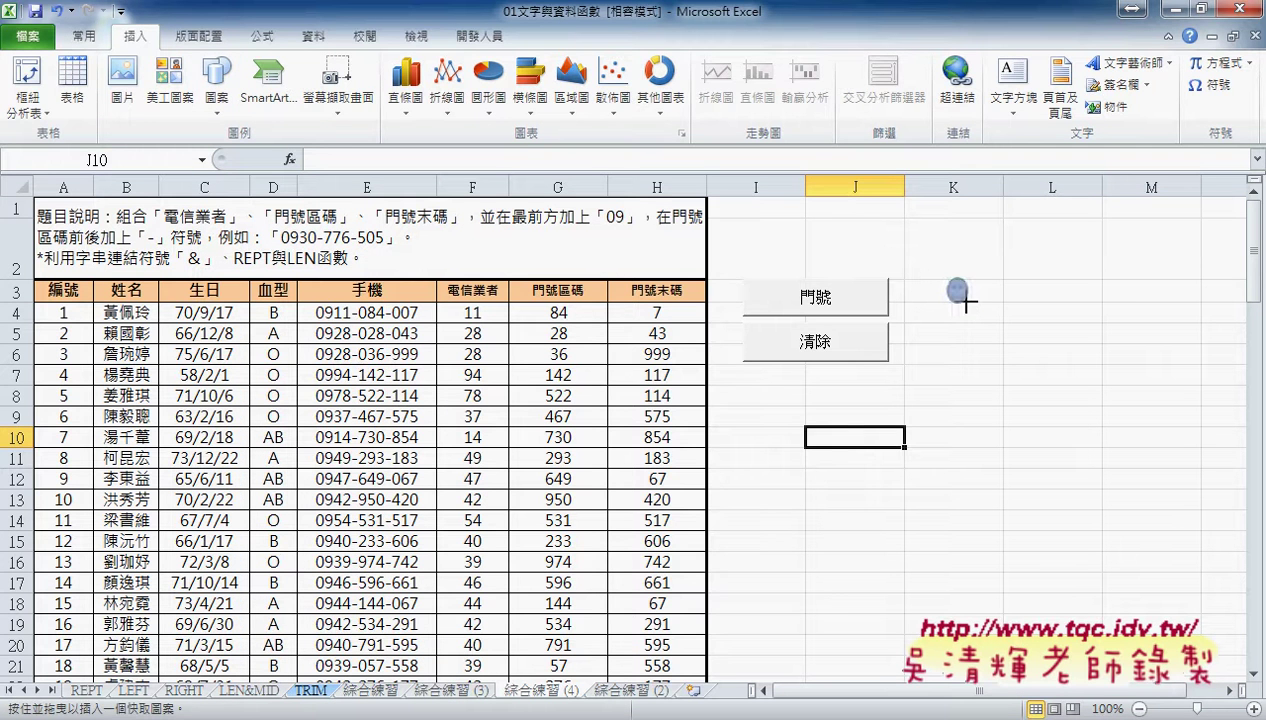